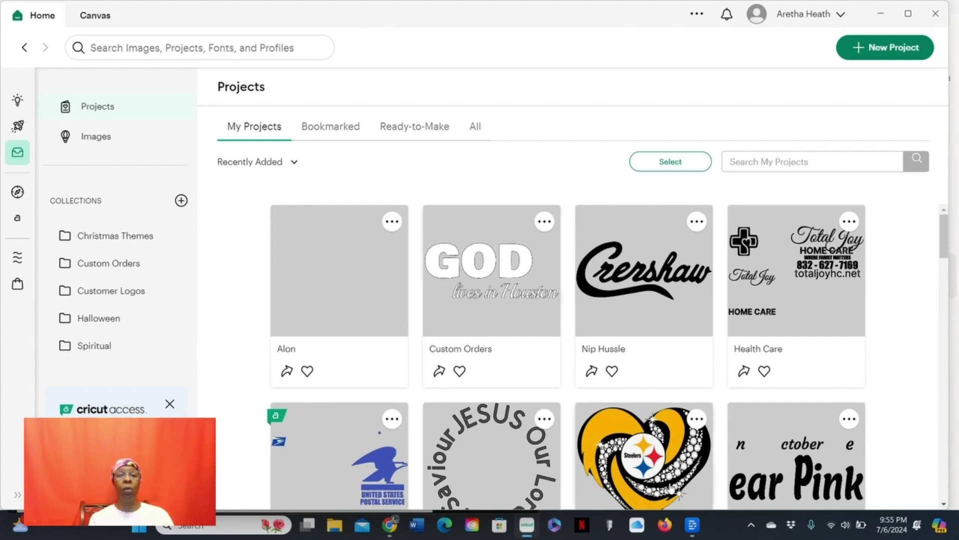
# Open the Alon project on the canvas and unhide its MOM OF A 2025 SENIOR group.
pyautogui.click(361, 297)
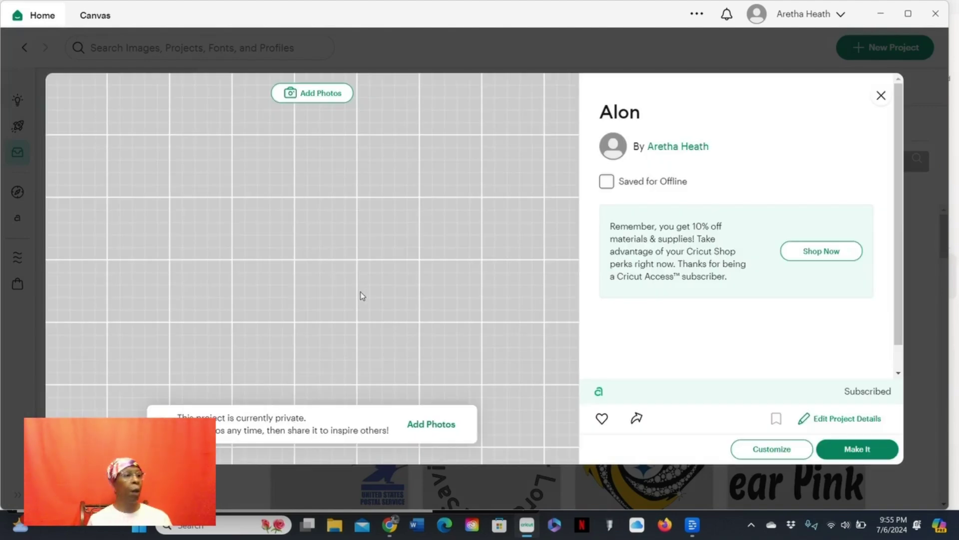
pyautogui.click(777, 454)
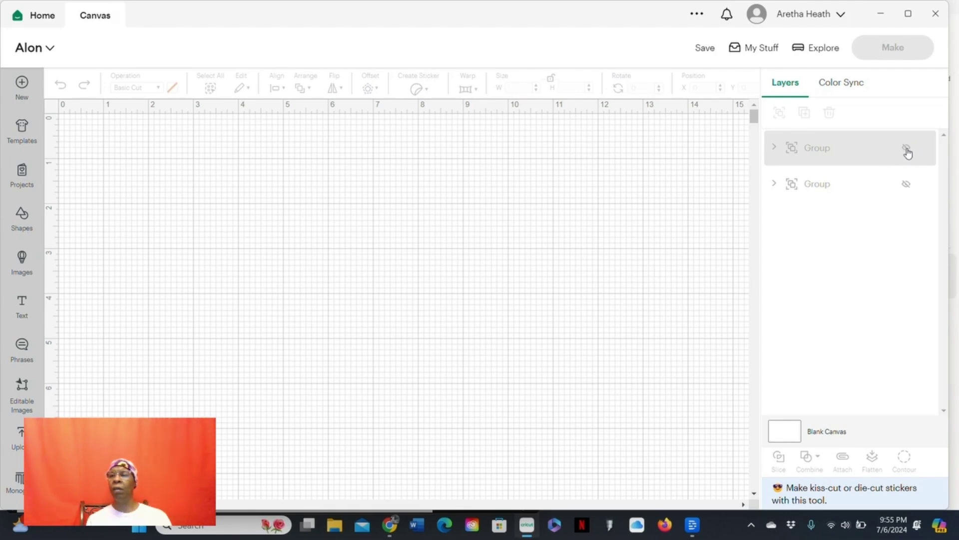
pyautogui.click(906, 149)
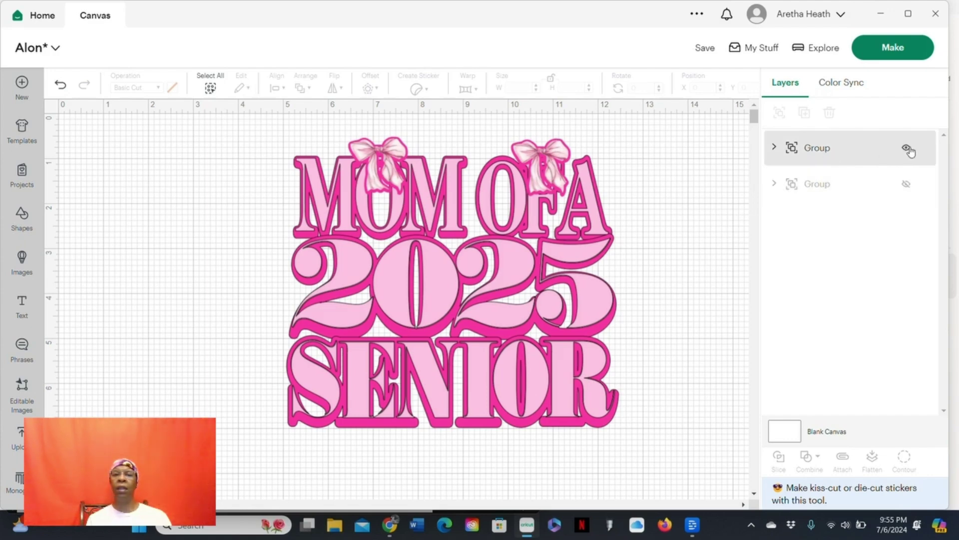
# Hide the senior group and place a new Text object at the canvas centre.
pyautogui.click(907, 149)
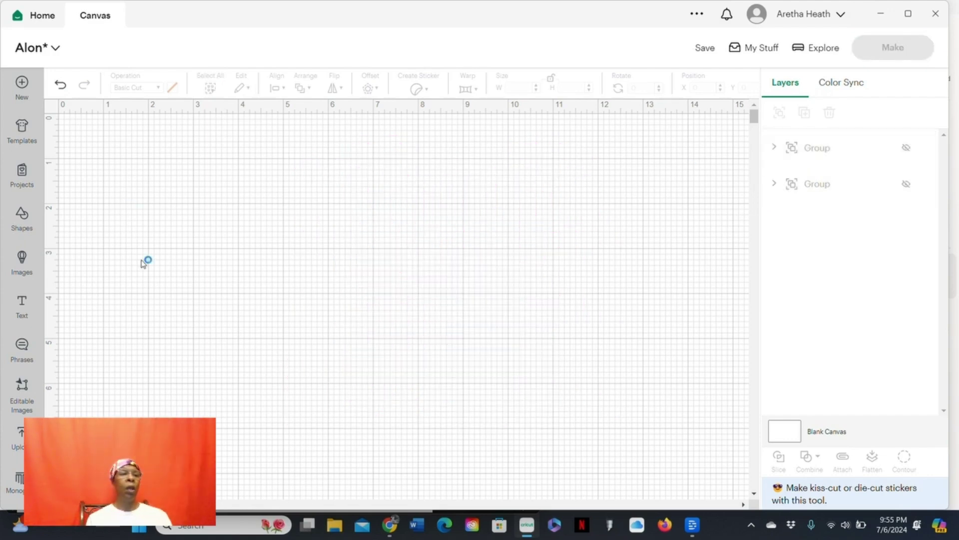
pyautogui.click(20, 307)
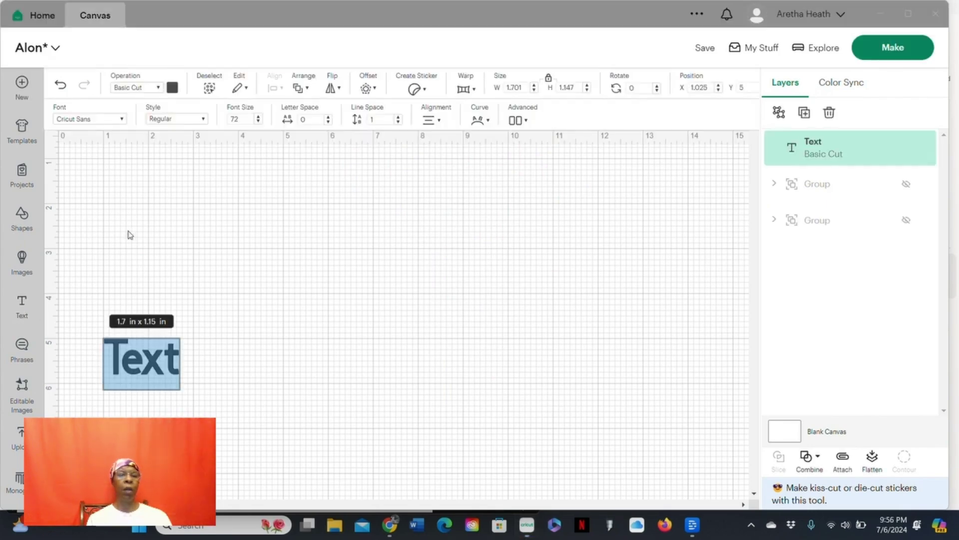
pyautogui.click(123, 346)
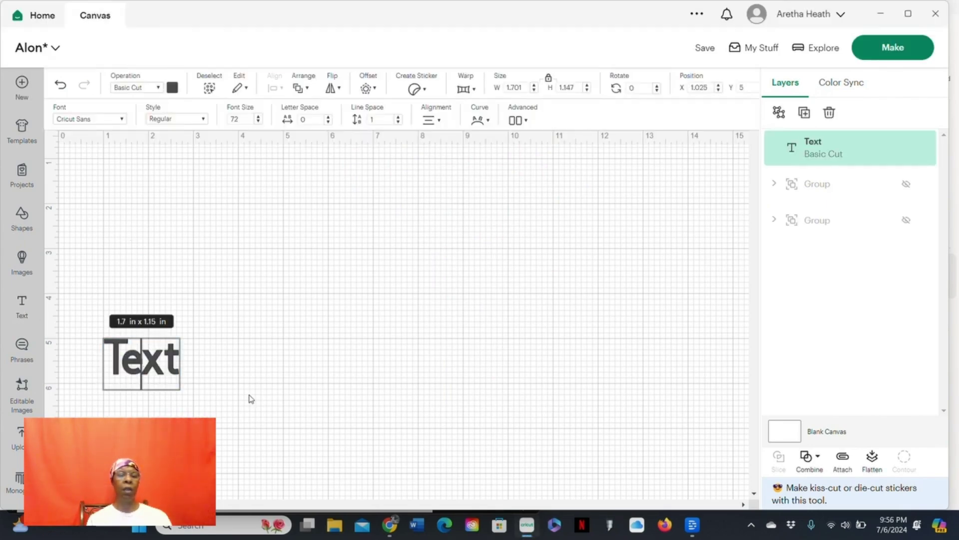
pyautogui.click(129, 358)
pyautogui.moveTo(129, 358); pyautogui.dragTo(430, 283)
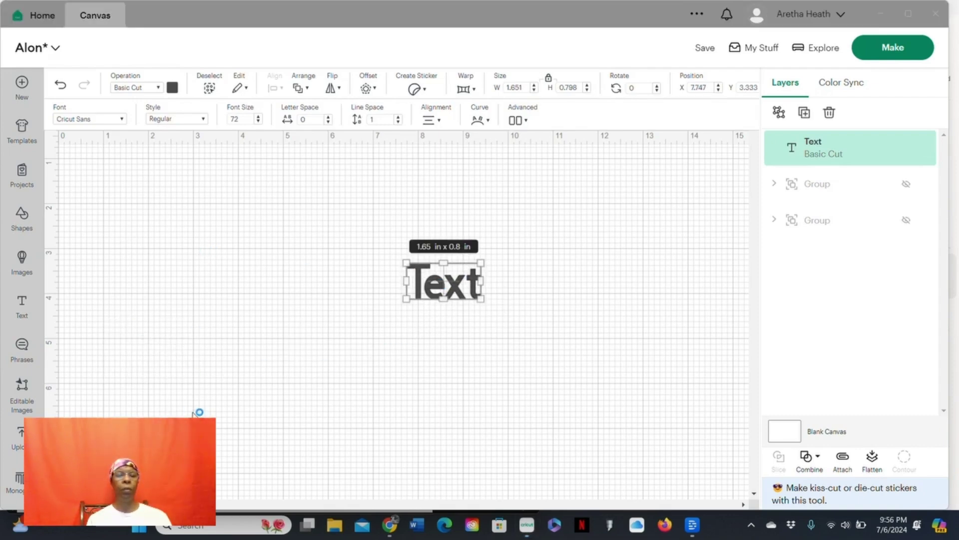
pyautogui.doubleClick(466, 288)
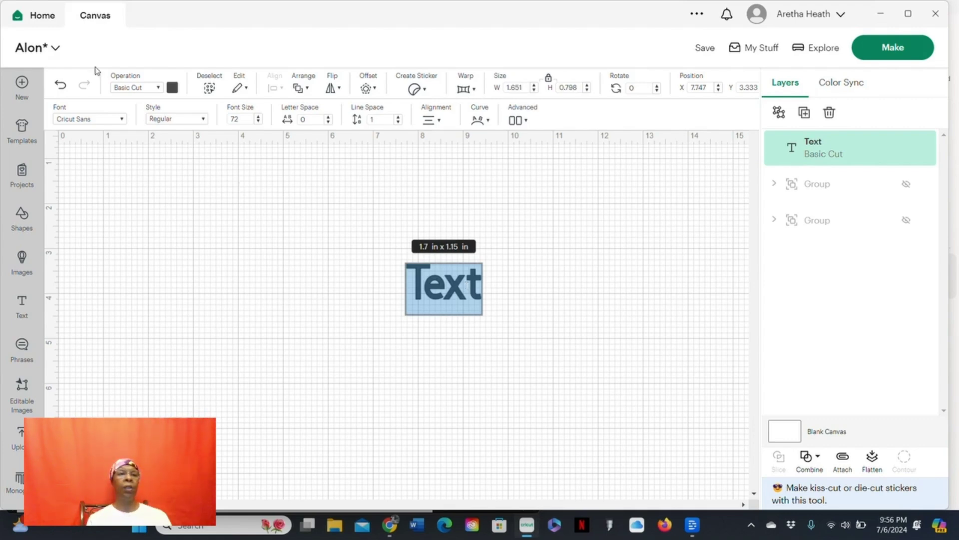
# Set the text's font to the system font Chamberi Headline.
pyautogui.click(123, 120)
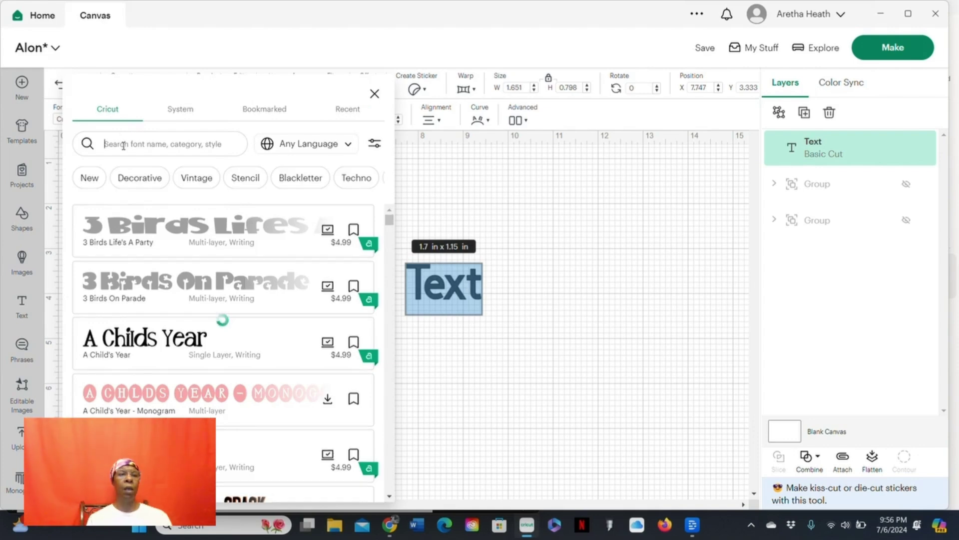
pyautogui.write('dha')
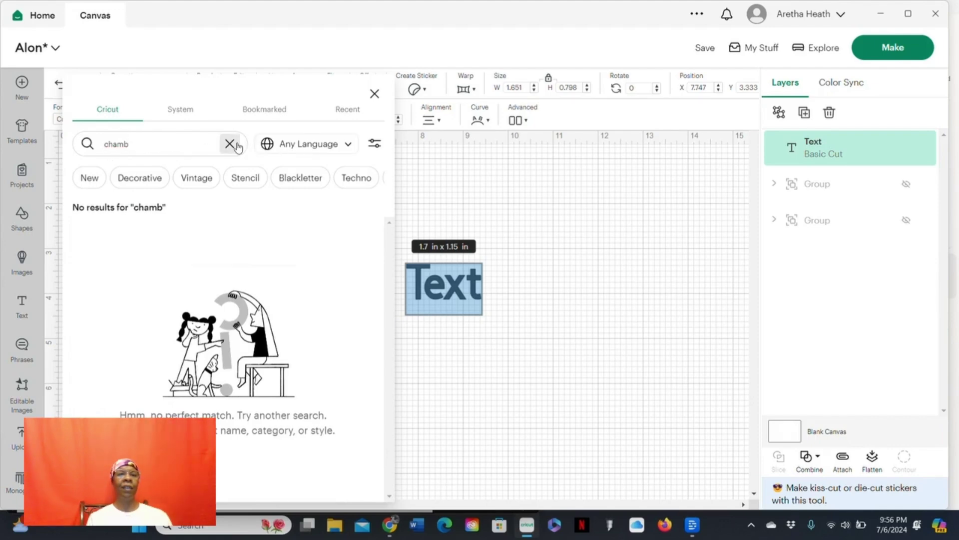
pyautogui.click(180, 110)
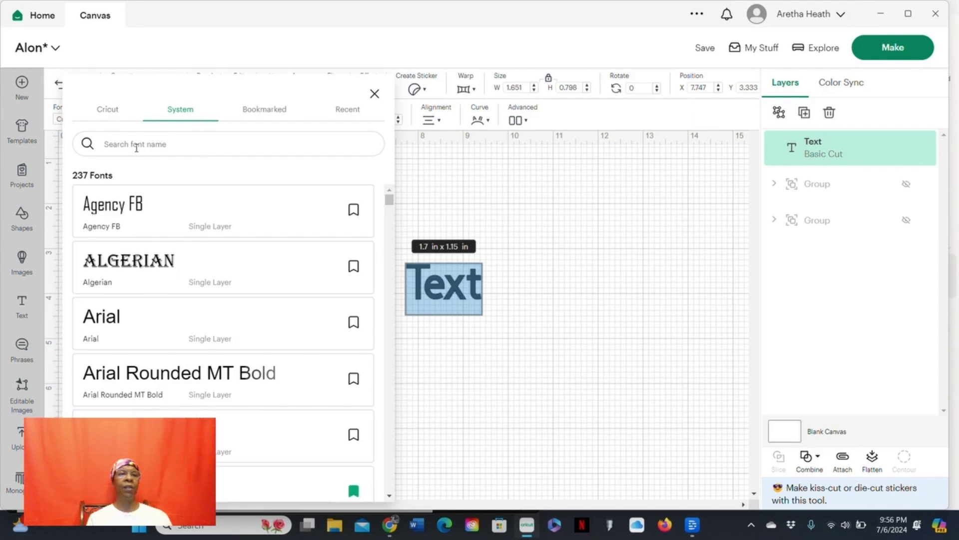
pyautogui.click(136, 143)
pyautogui.write('d')
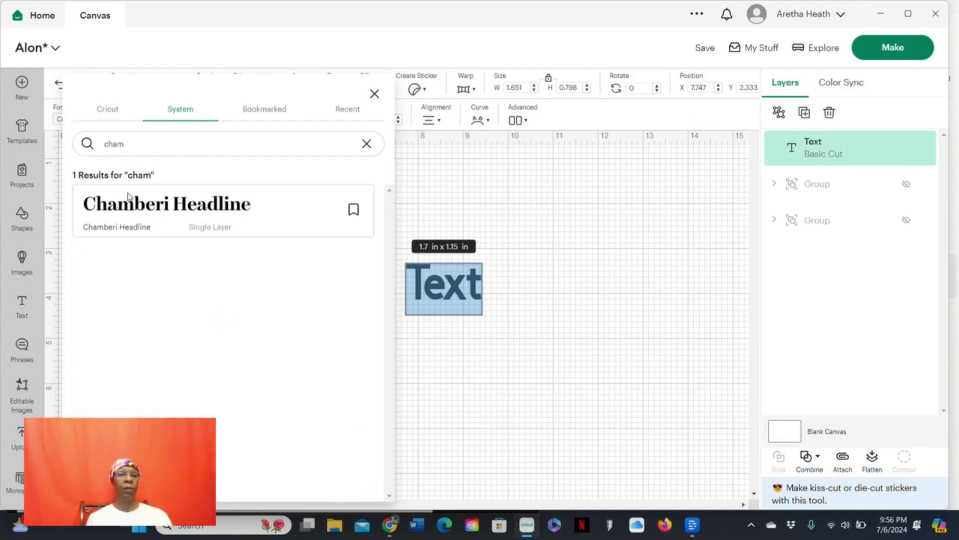
pyautogui.click(129, 200)
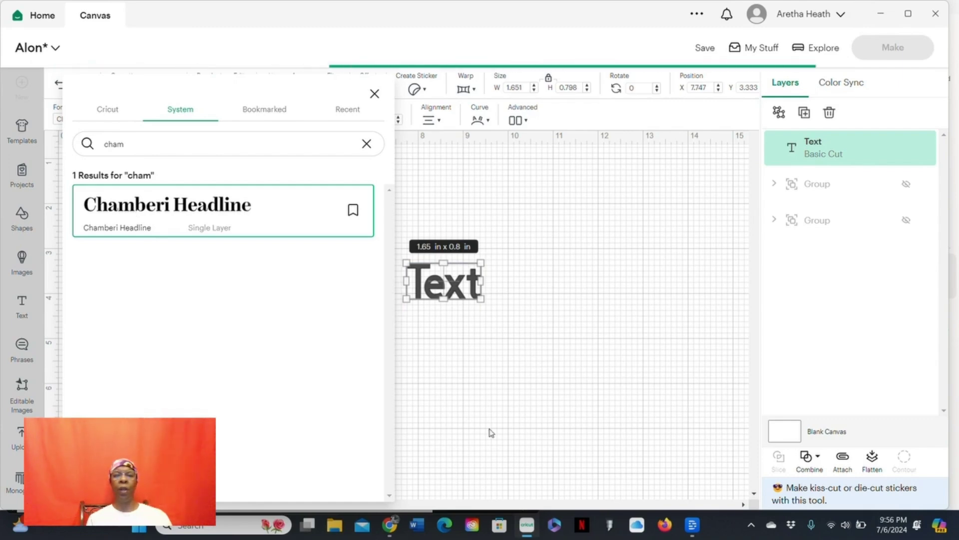
pyautogui.click(512, 405)
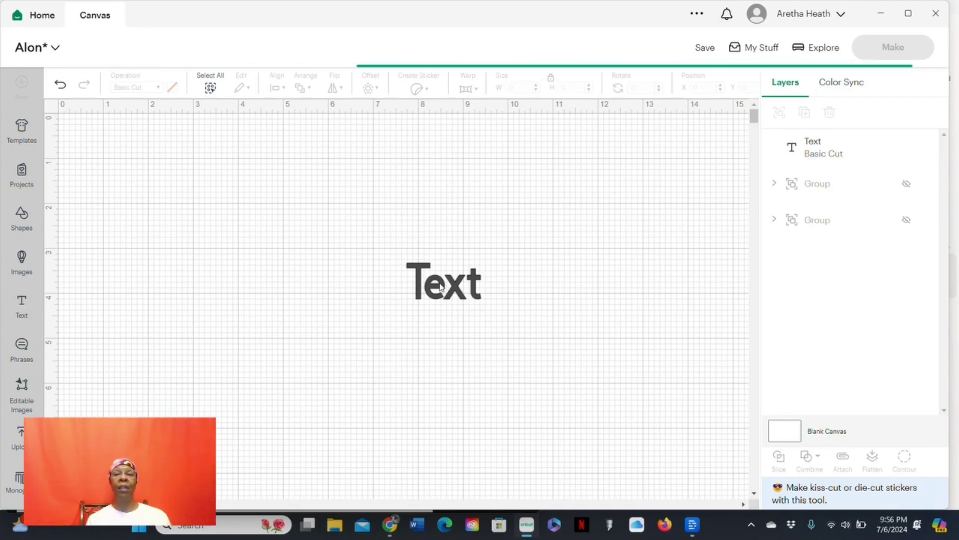
pyautogui.click(441, 287)
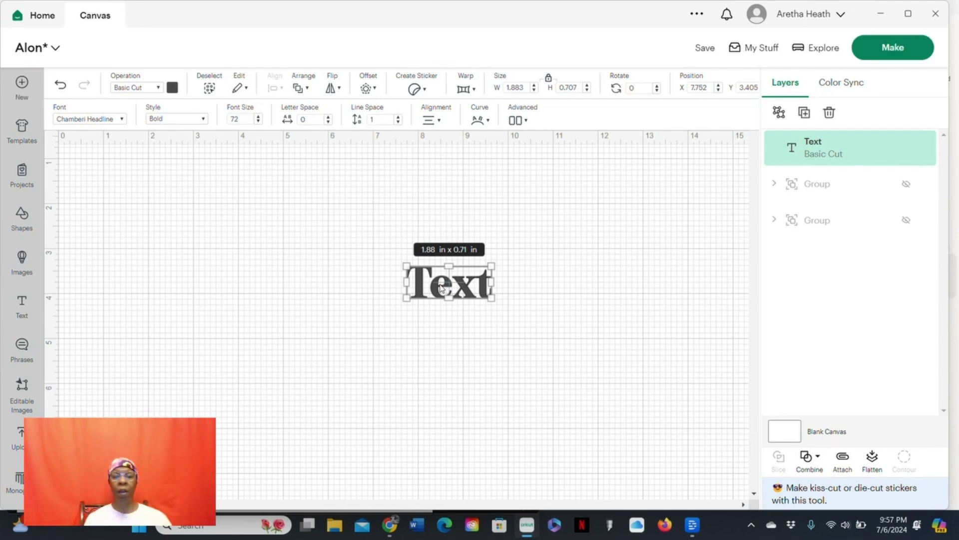
# Replace the placeholder word Text with HAPPY, about 3.381 × 0.713 in.
pyautogui.doubleClick(460, 289)
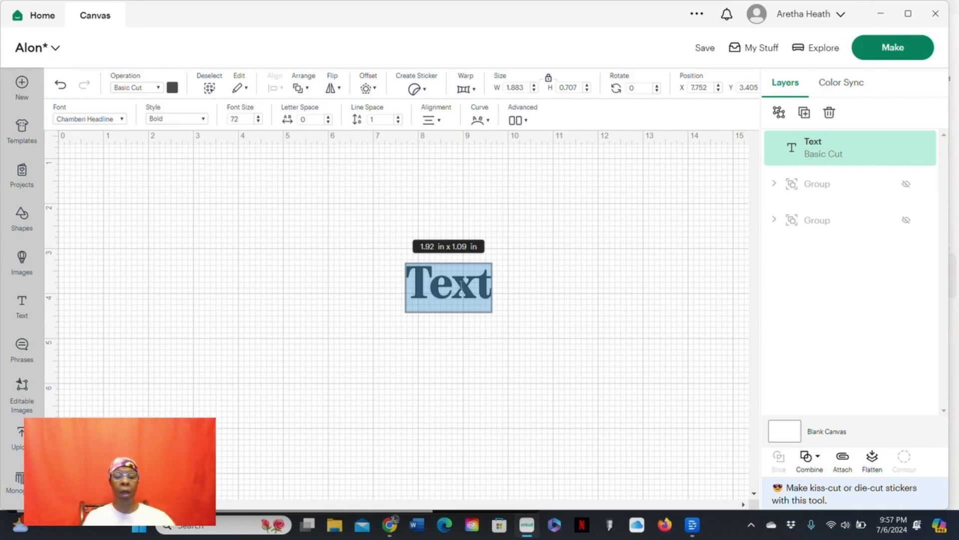
pyautogui.click(463, 287)
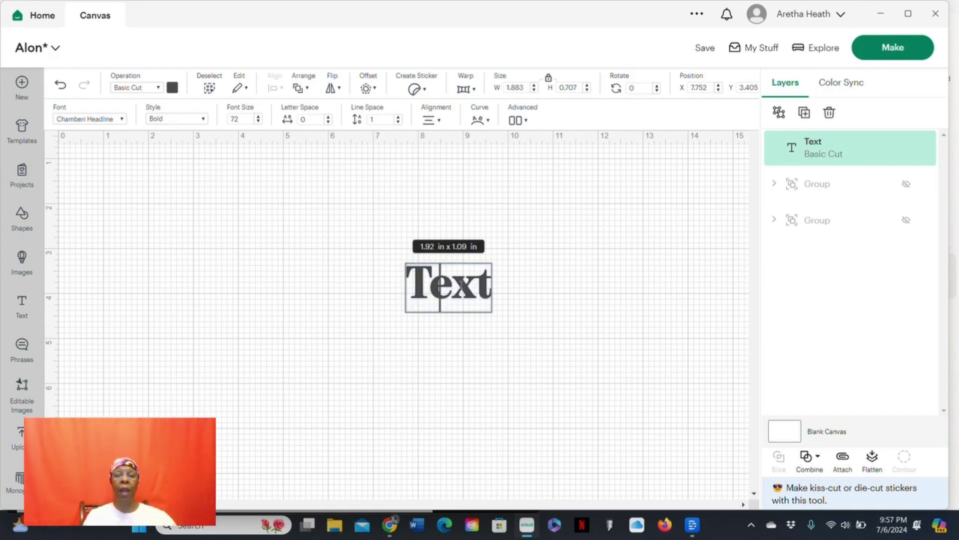
pyautogui.write('HA')
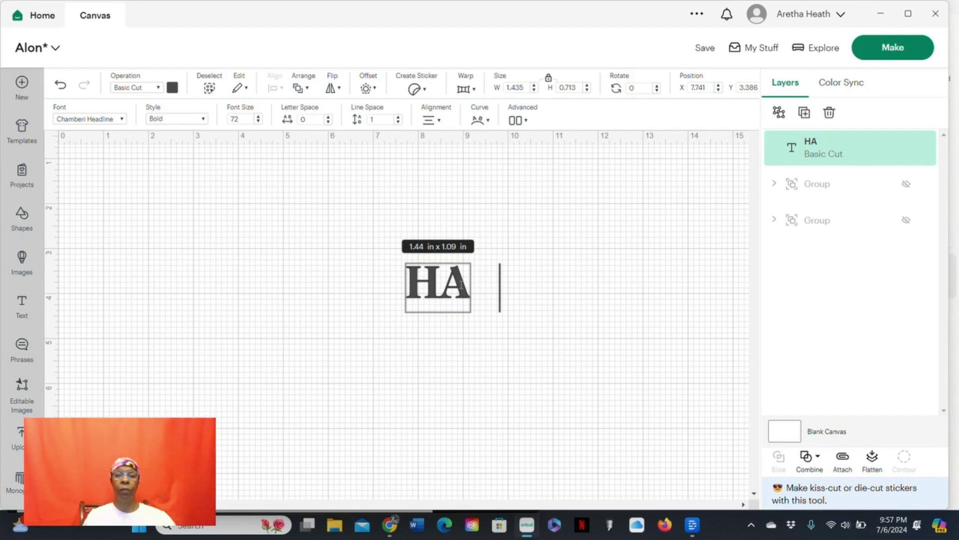
pyautogui.write('PP')
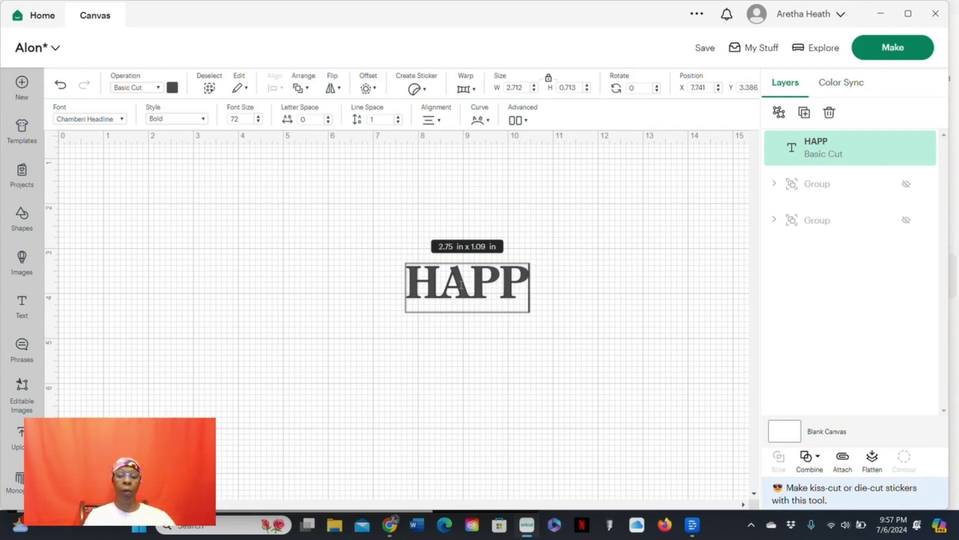
pyautogui.write('Y')
pyautogui.click(483, 384)
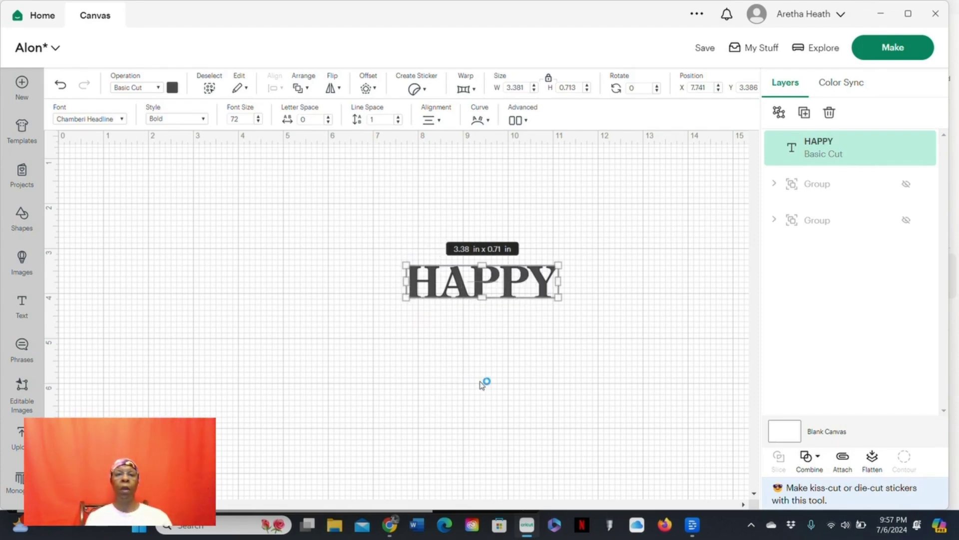
# Move HAPPY further right on the canvas.
pyautogui.click(372, 92)
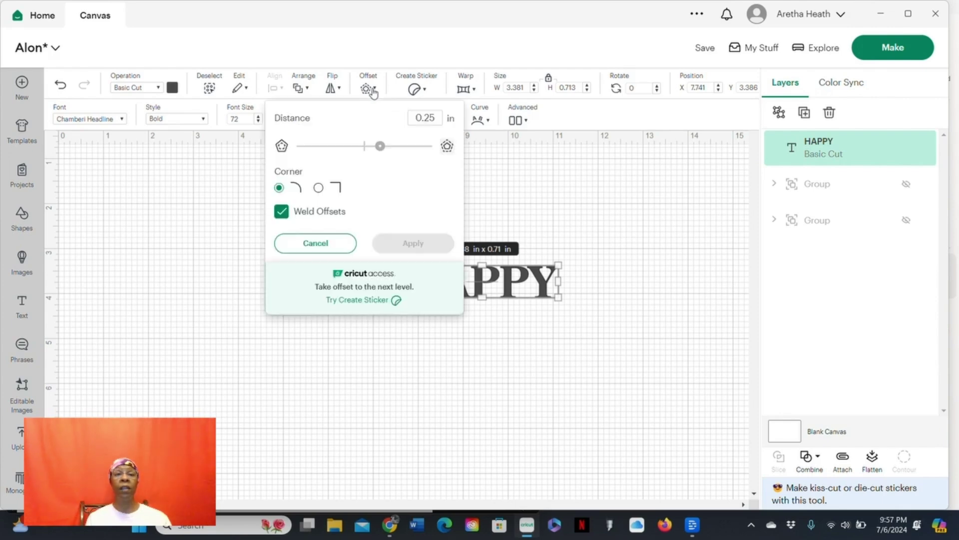
pyautogui.click(475, 334)
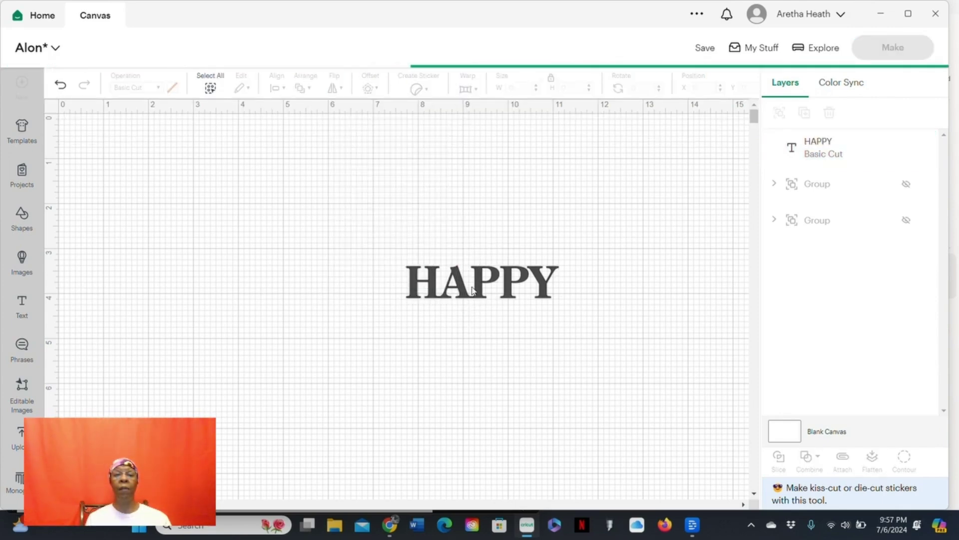
pyautogui.moveTo(468, 288); pyautogui.dragTo(555, 289)
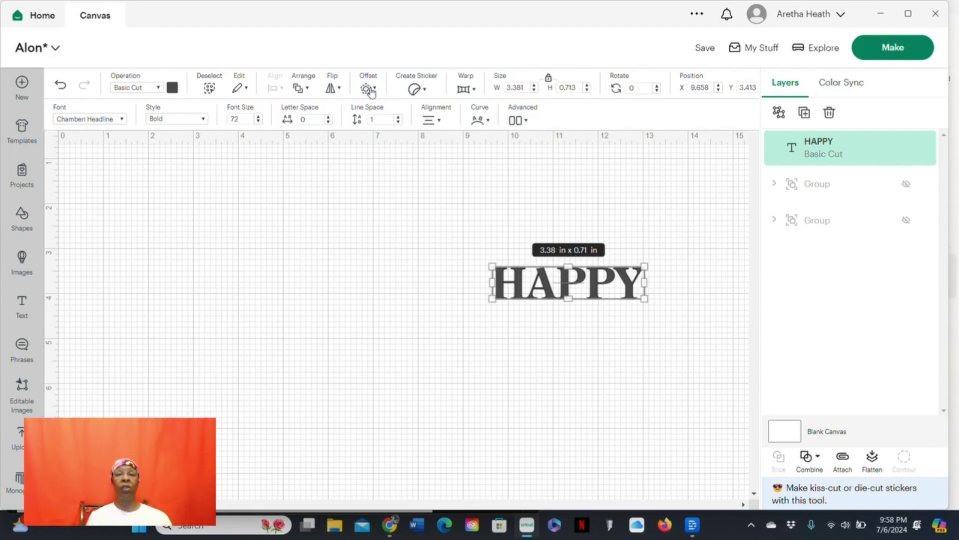
# Give HAPPY a 0.08 in rounded, welded offset outline.
pyautogui.click(368, 89)
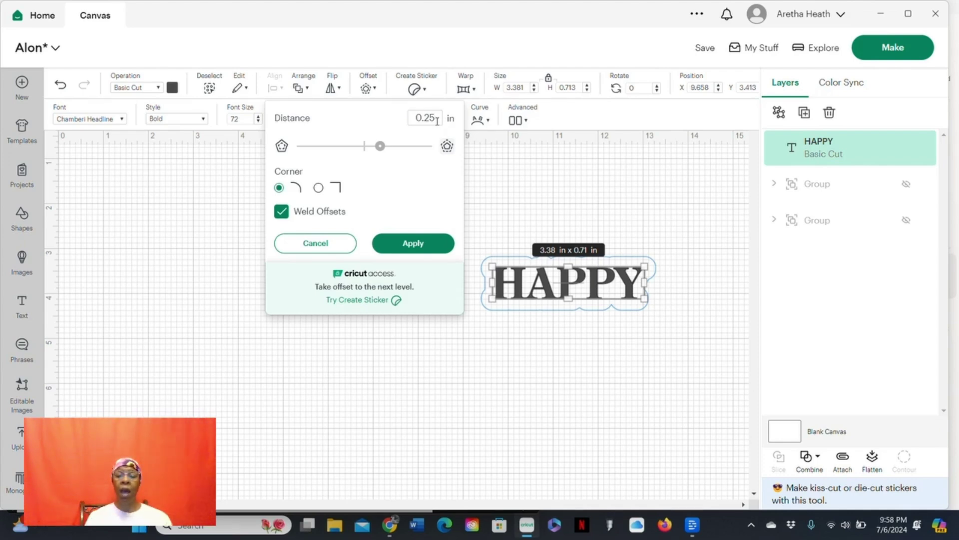
pyautogui.press('BackSpace')
pyautogui.press('BackSpace')
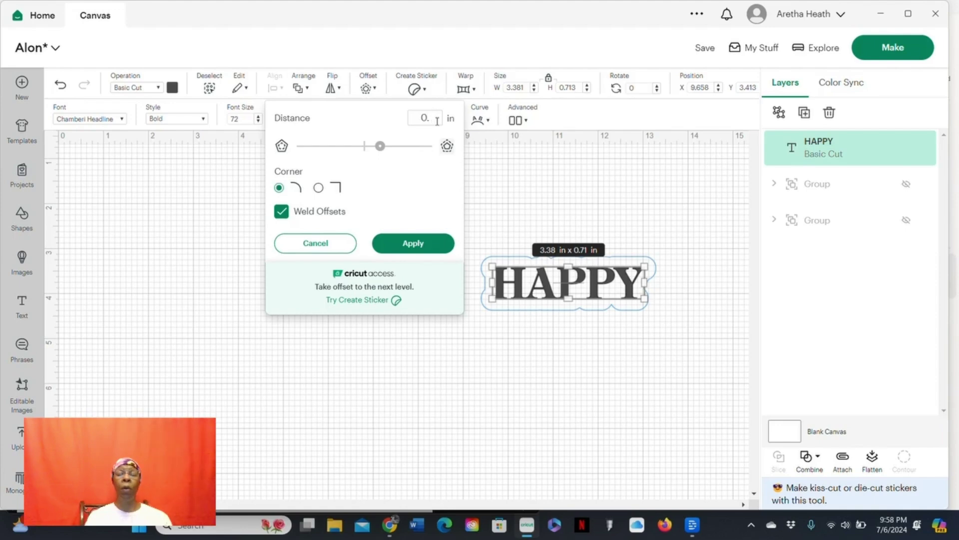
pyautogui.write('08')
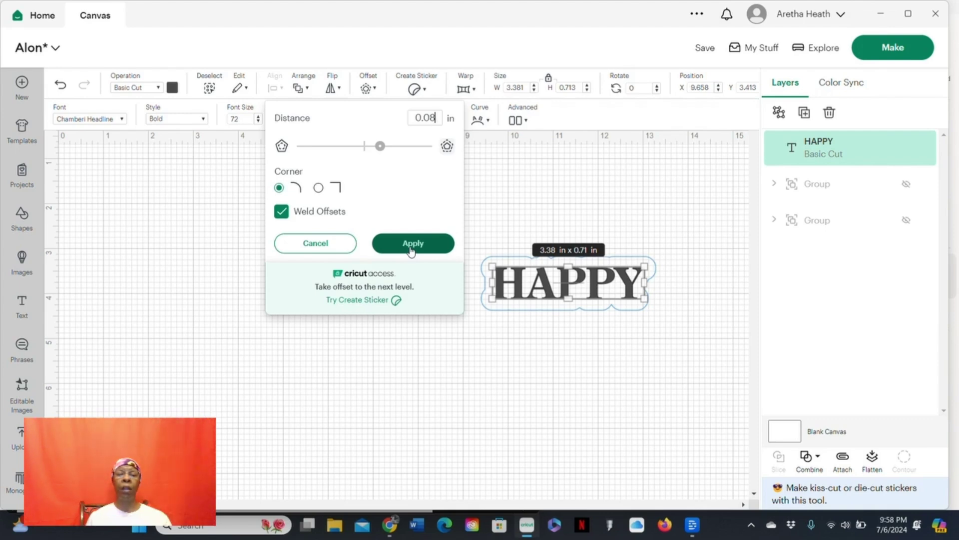
pyautogui.click(411, 249)
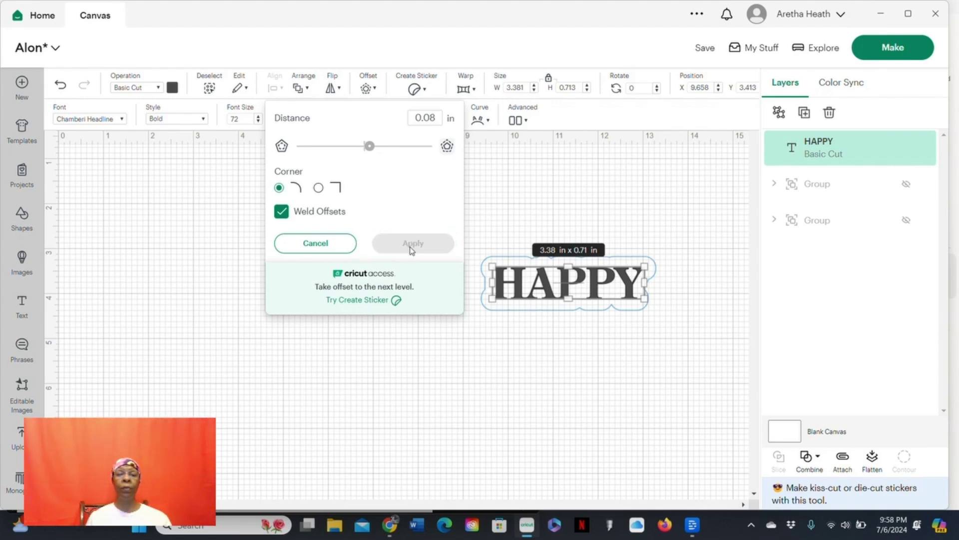
pyautogui.click(410, 250)
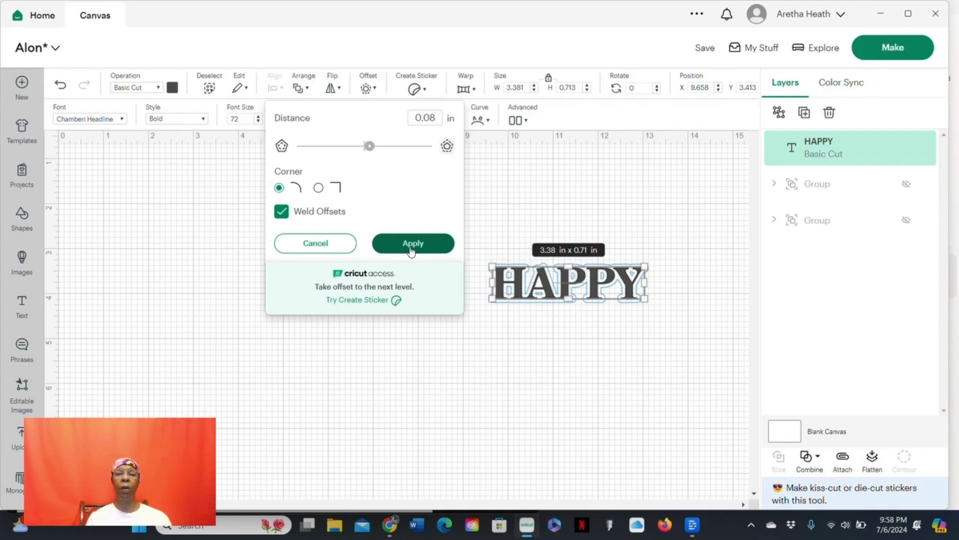
pyautogui.click(520, 375)
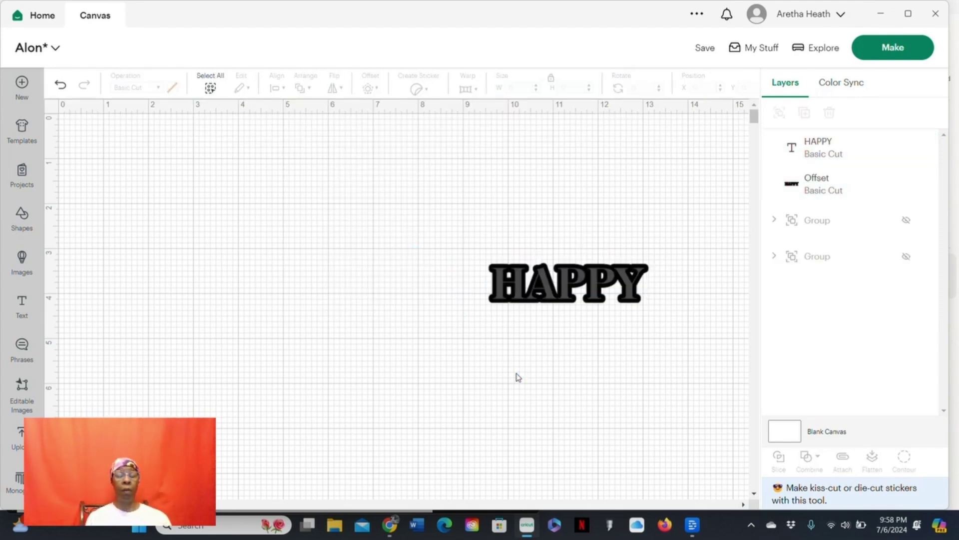
pyautogui.click(550, 299)
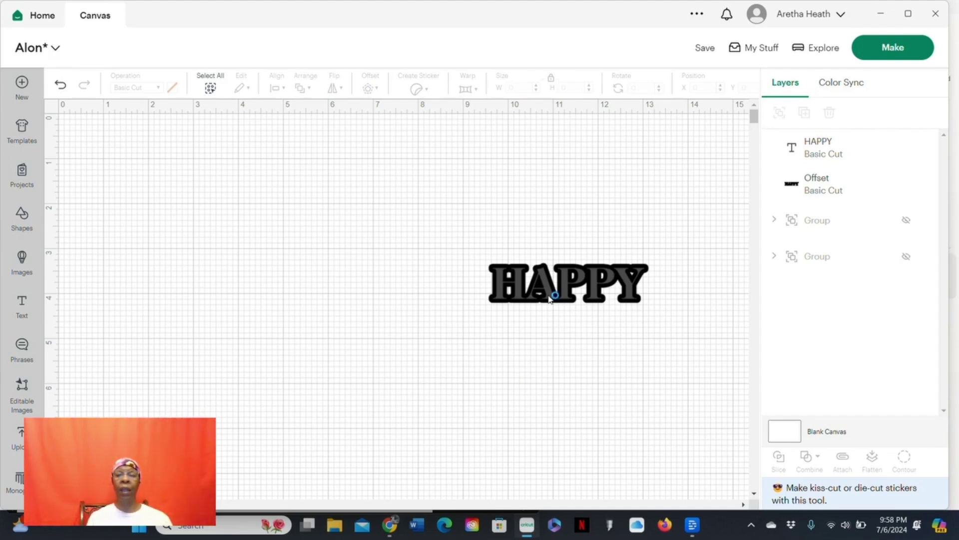
pyautogui.click(517, 302)
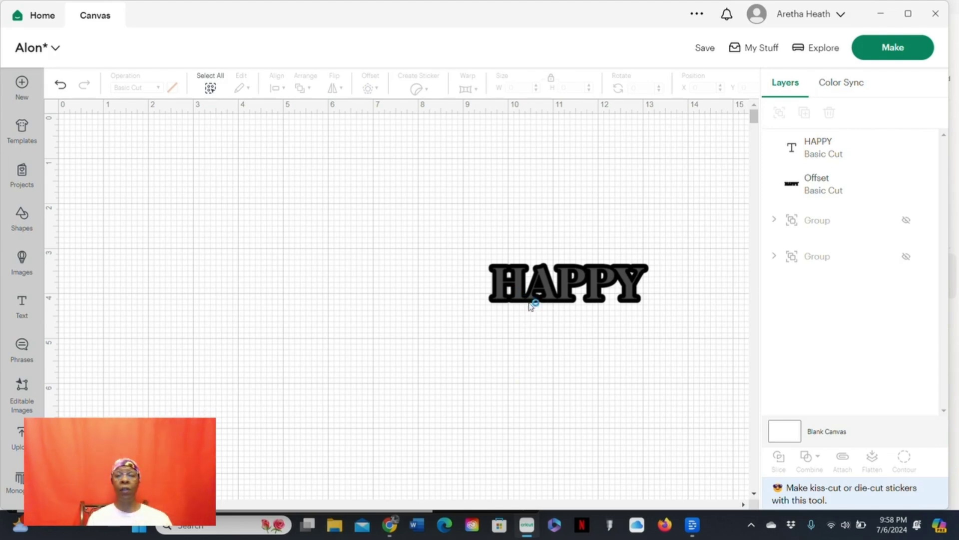
pyautogui.click(549, 283)
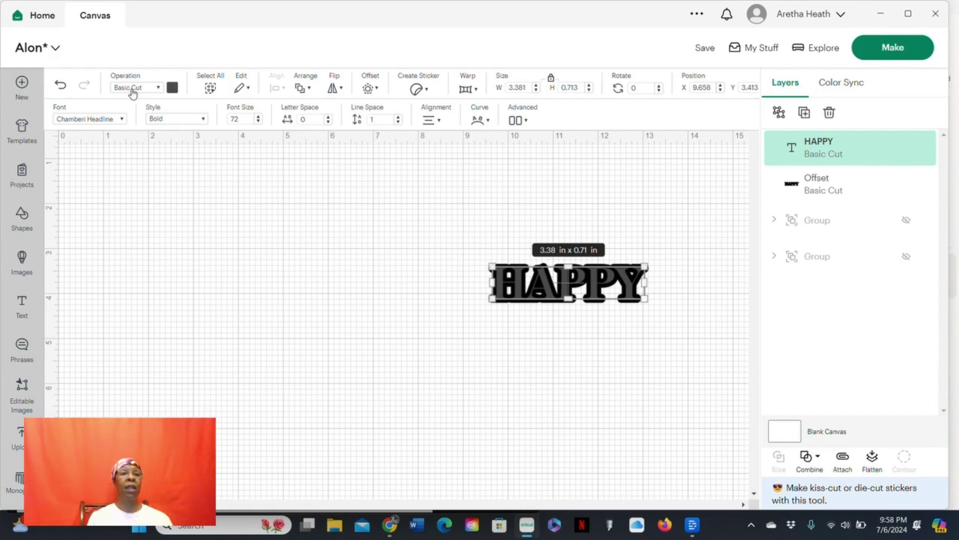
# Color the HAPPY text light pink.
pyautogui.click(172, 89)
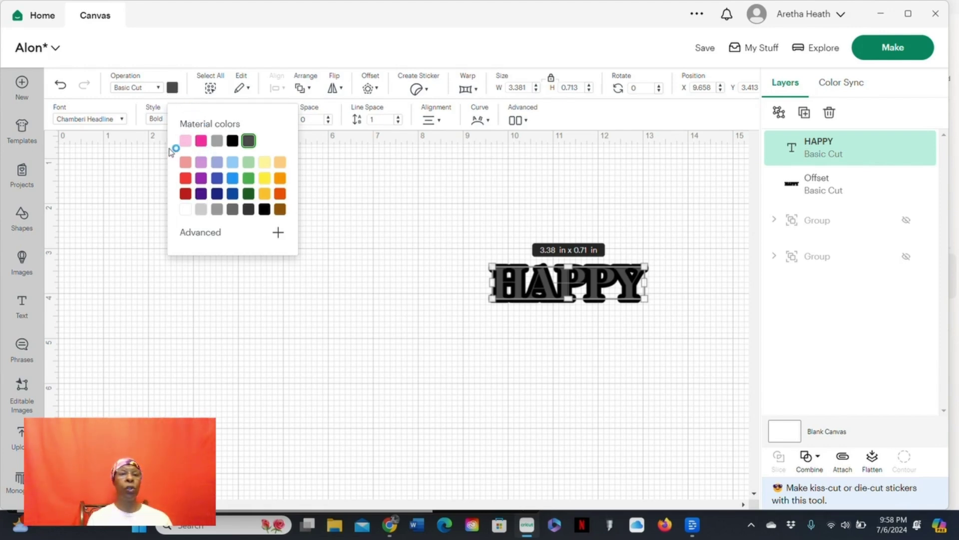
pyautogui.click(185, 142)
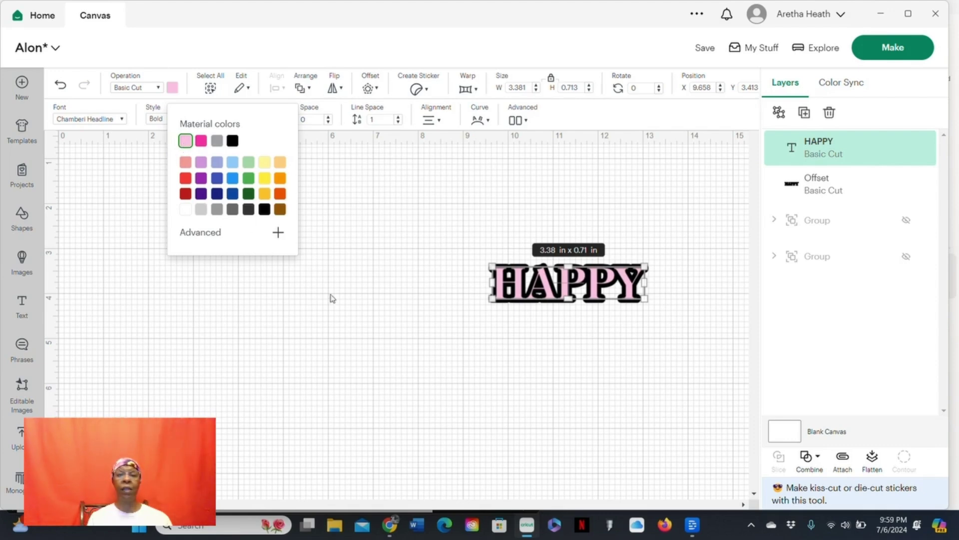
pyautogui.click(370, 316)
# Color the offset shadow behind HAPPY a darker hot pink.
pyautogui.click(492, 303)
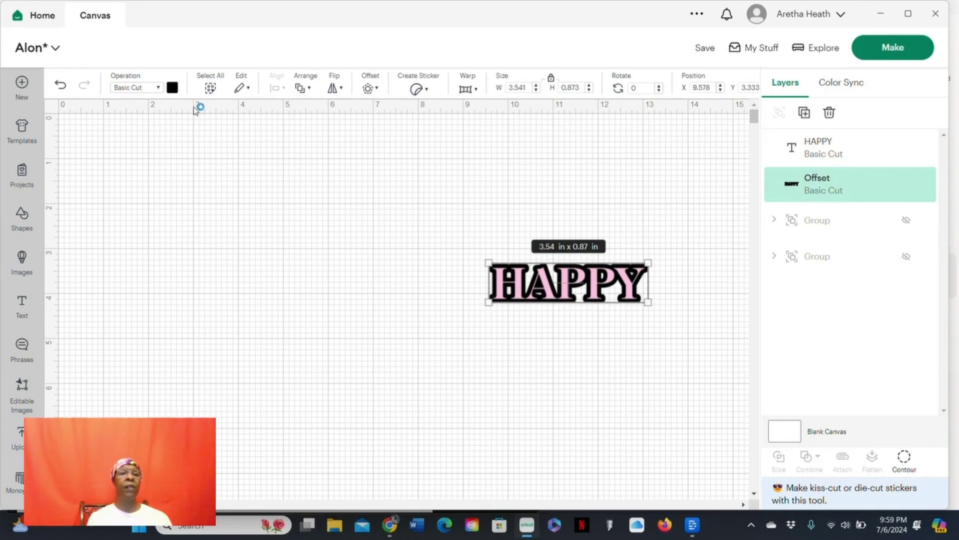
pyautogui.click(173, 89)
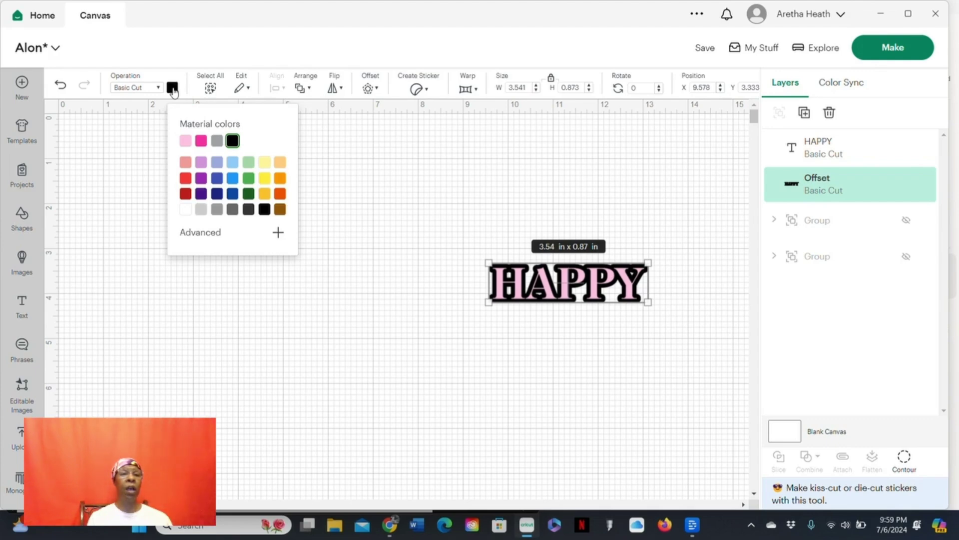
pyautogui.click(200, 140)
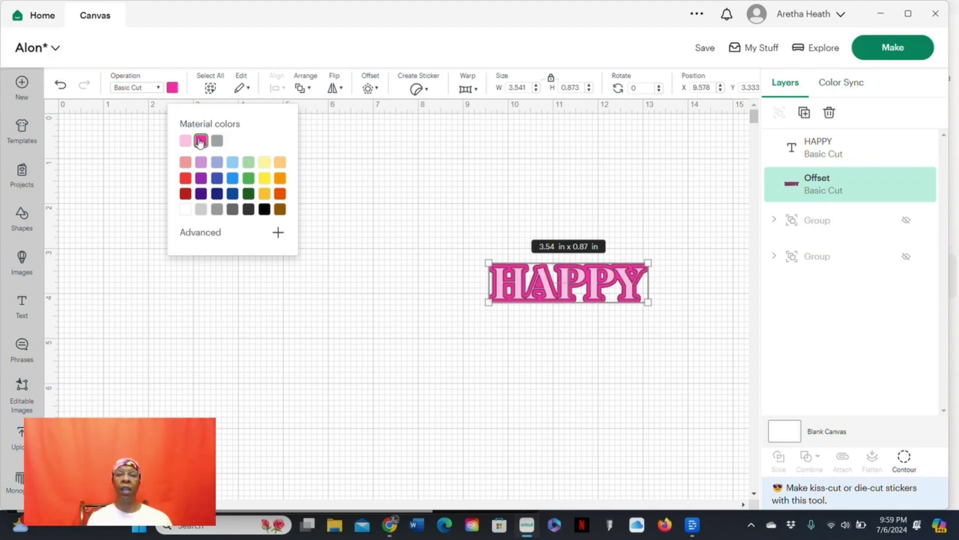
# Stretch the pink offset downward to about 0.97 in tall, below HAPPY.
pyautogui.click(421, 340)
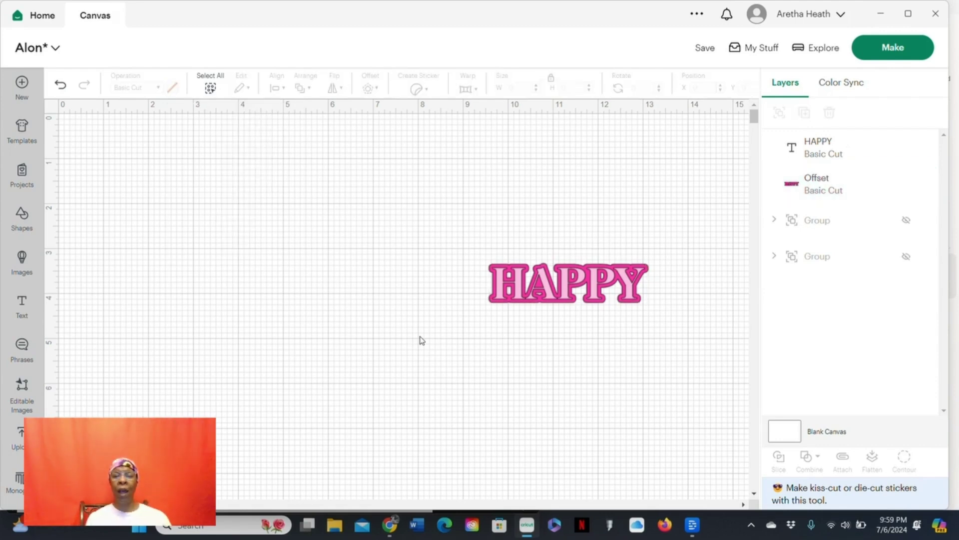
pyautogui.click(553, 299)
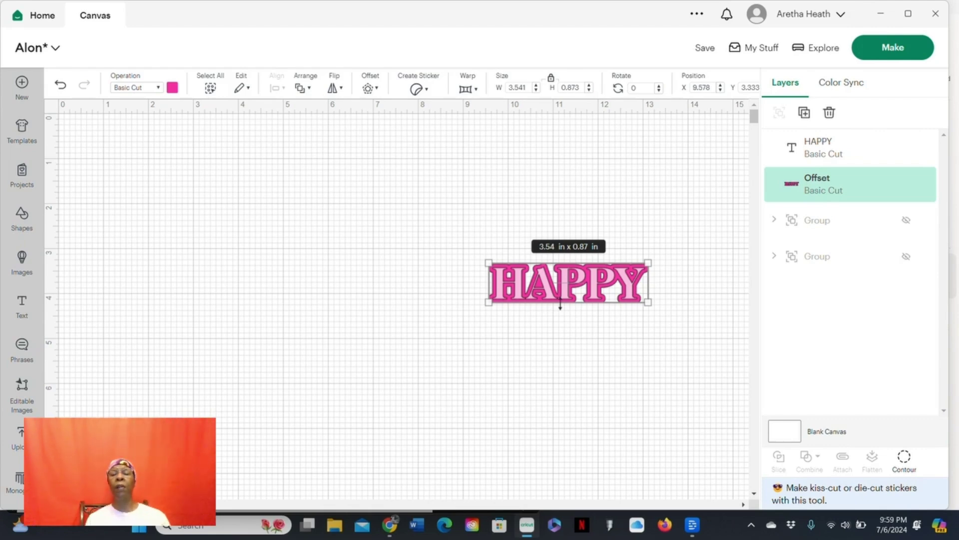
pyautogui.moveTo(560, 306); pyautogui.dragTo(560, 306)
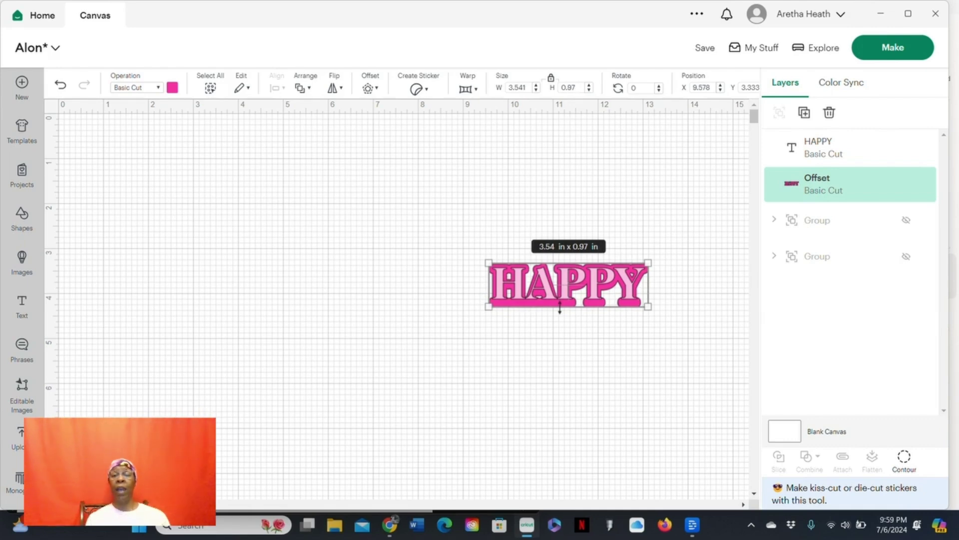
pyautogui.click(625, 352)
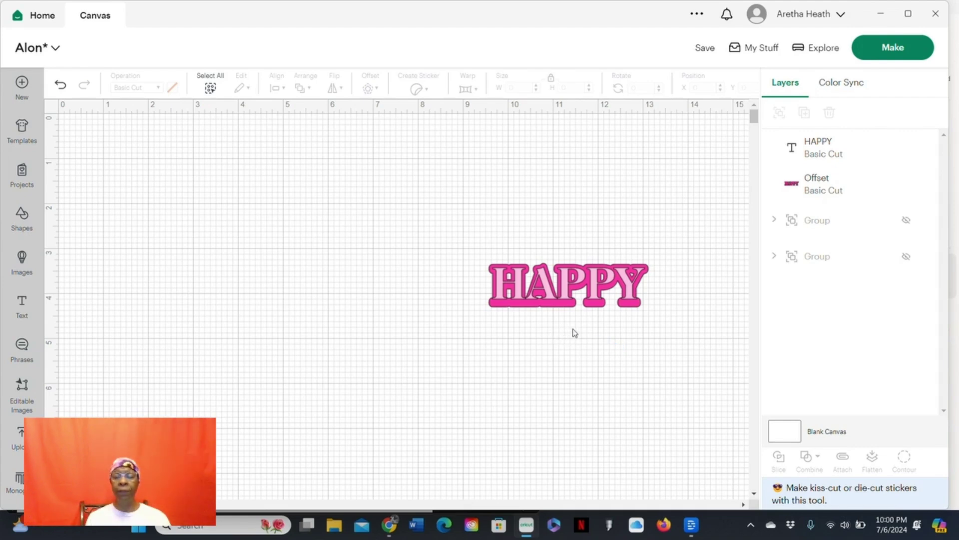
# Shorten the hot pink offset shadow slightly beneath HAPPY.
pyautogui.click(556, 306)
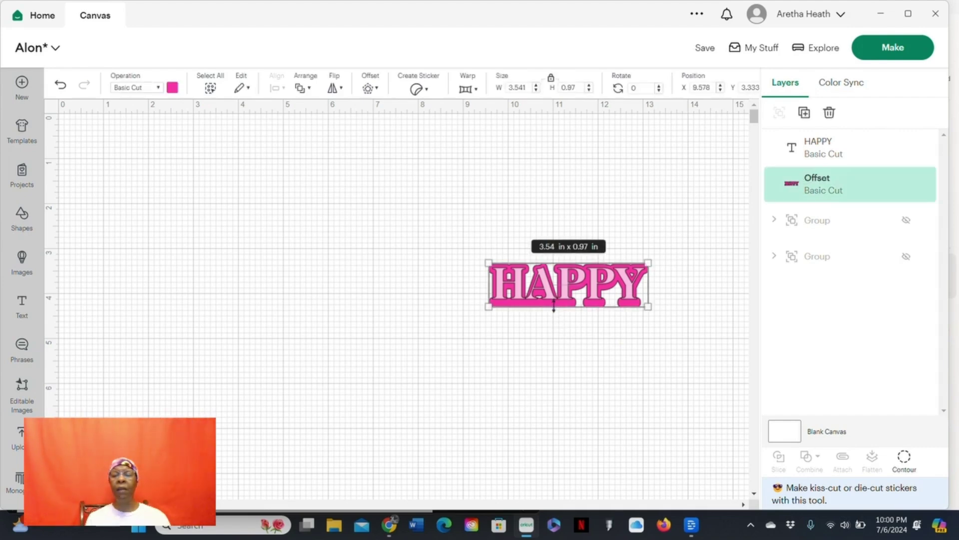
pyautogui.moveTo(553, 305); pyautogui.dragTo(553, 306)
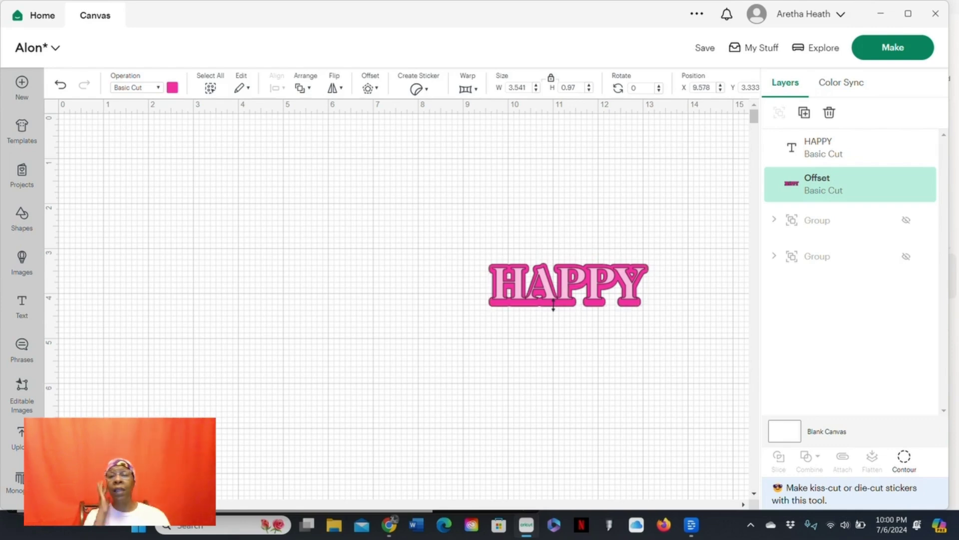
pyautogui.click(582, 330)
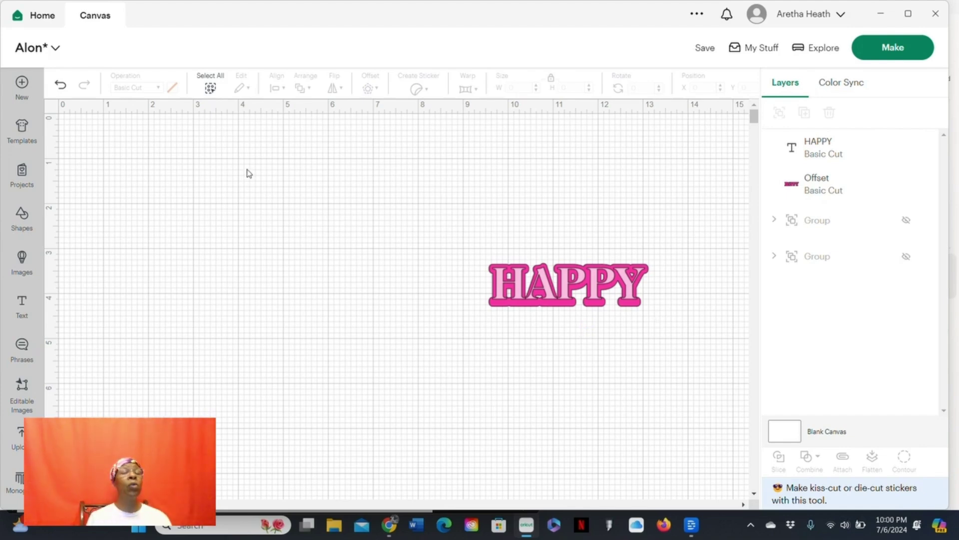
# Select HAPPY and its offset together and slice them into three results.
pyautogui.click(210, 81)
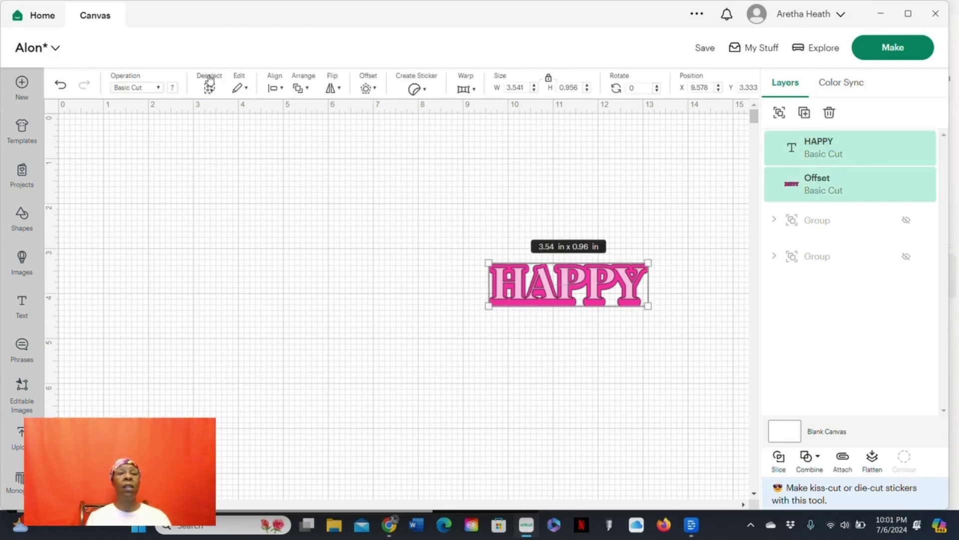
pyautogui.click(778, 458)
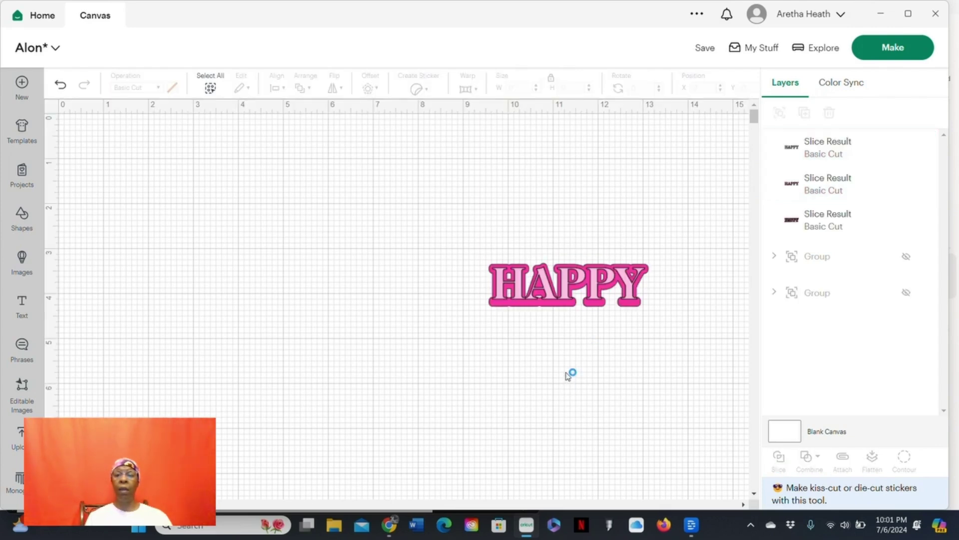
# Move the light pink HAPPY aside, delete the extra pink HAPPY piece, and select the shadow.
pyautogui.click(563, 290)
pyautogui.moveTo(564, 290); pyautogui.dragTo(375, 279)
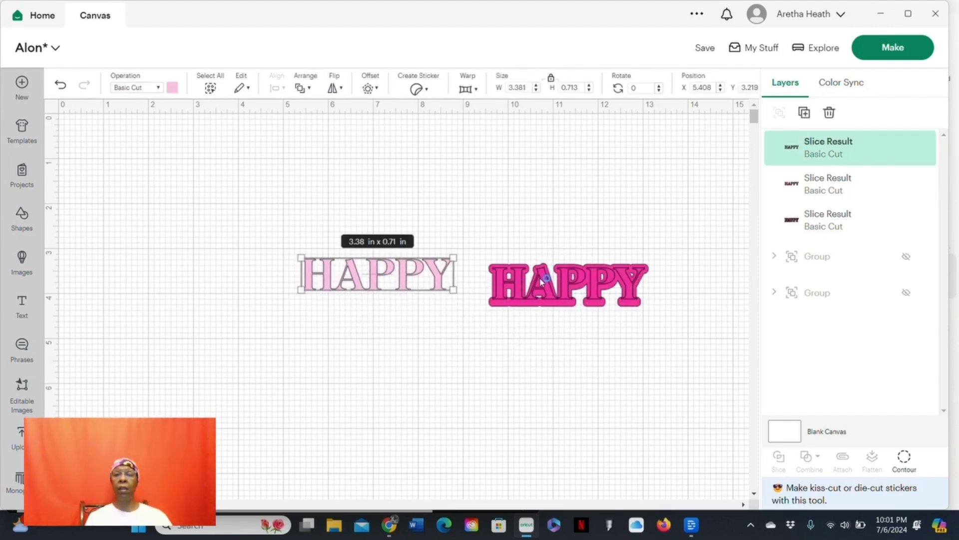
pyautogui.moveTo(541, 282); pyautogui.dragTo(476, 362)
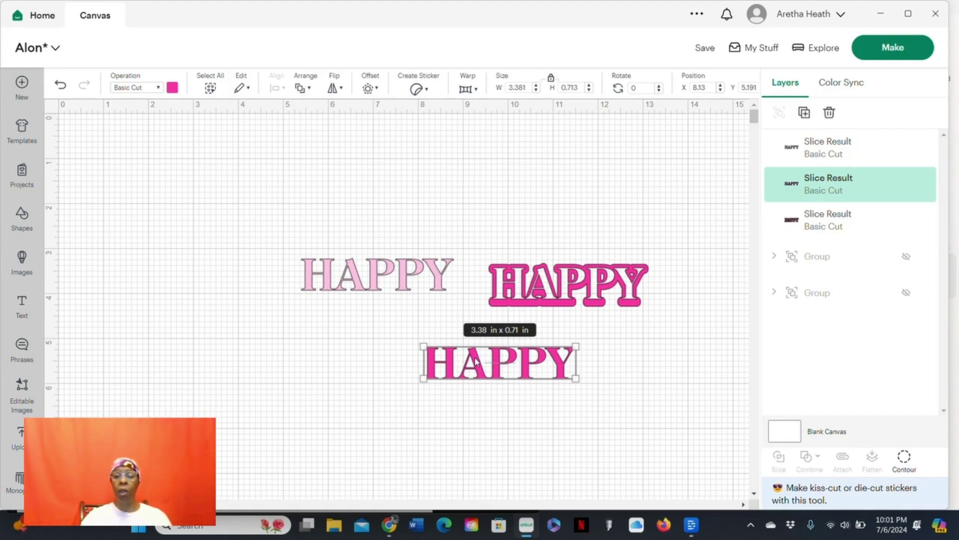
pyautogui.press('Delete')
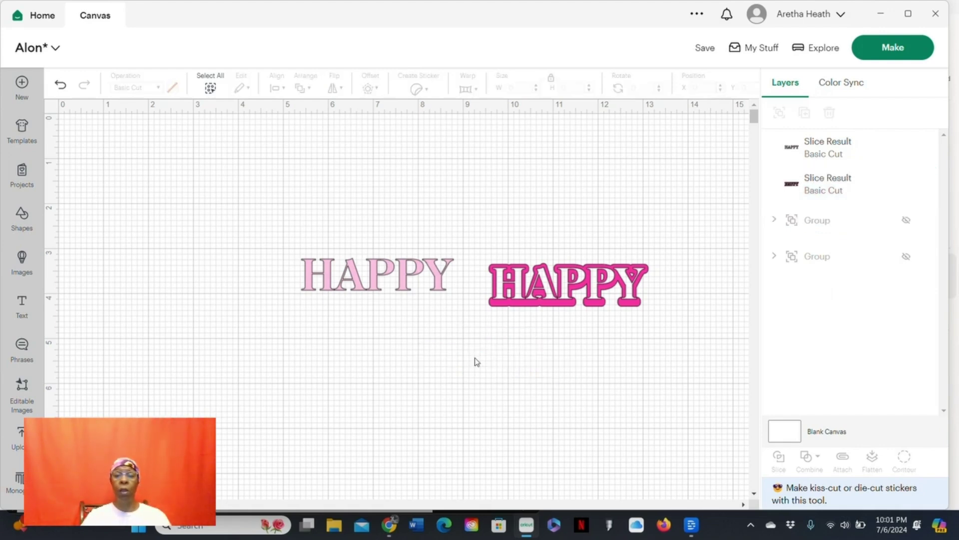
pyautogui.click(557, 274)
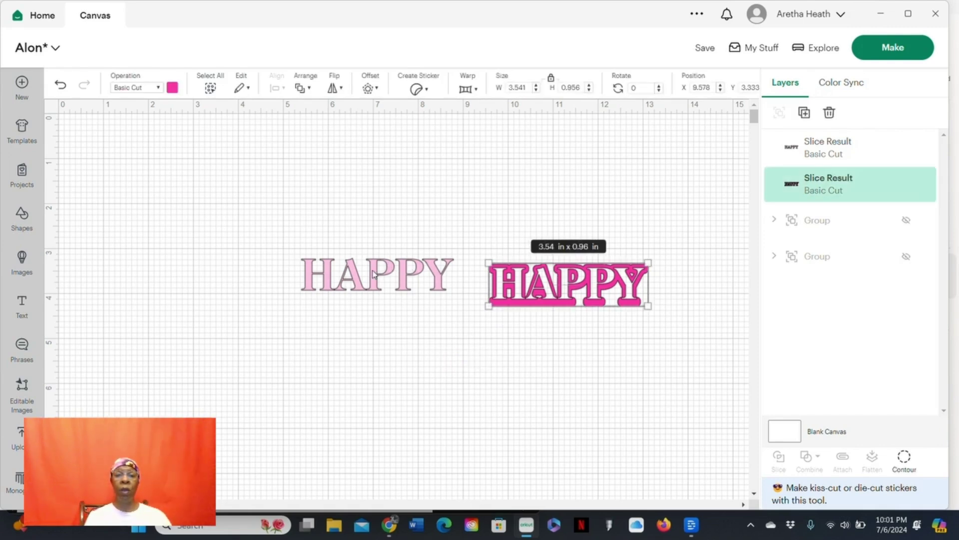
# Line up the light pink HAPPY inside the dark pink cut-out shadow as one layered word.
pyautogui.moveTo(385, 275); pyautogui.dragTo(565, 284)
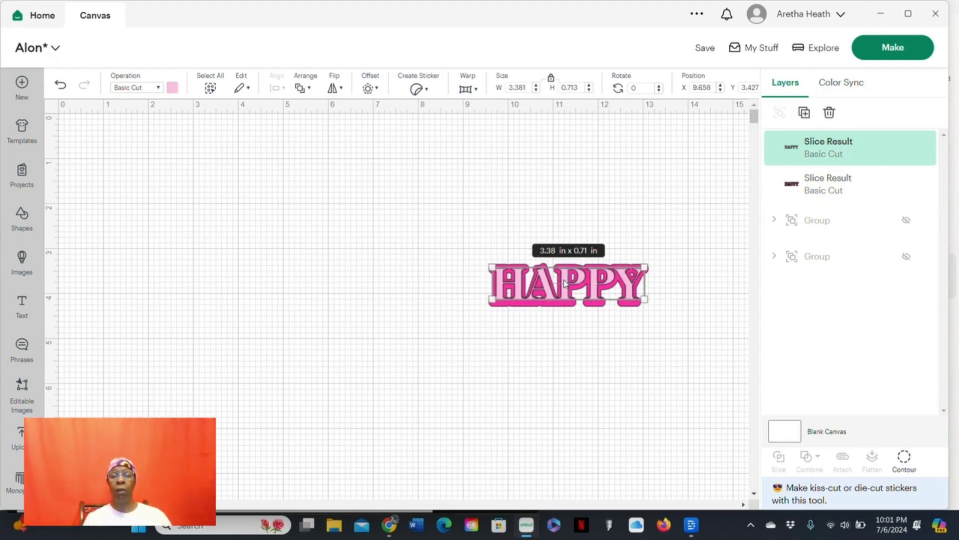
pyautogui.moveTo(565, 283); pyautogui.dragTo(374, 267)
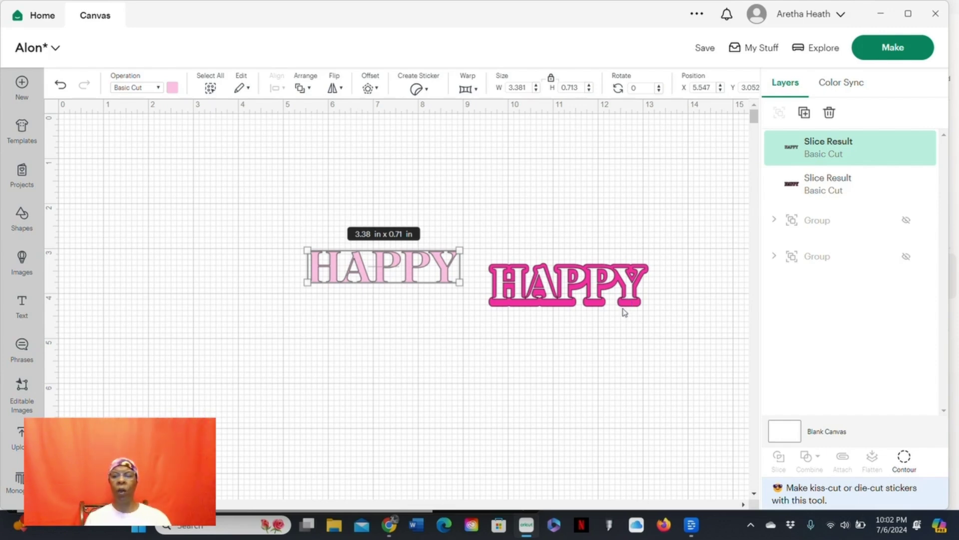
pyautogui.moveTo(539, 290); pyautogui.dragTo(444, 315)
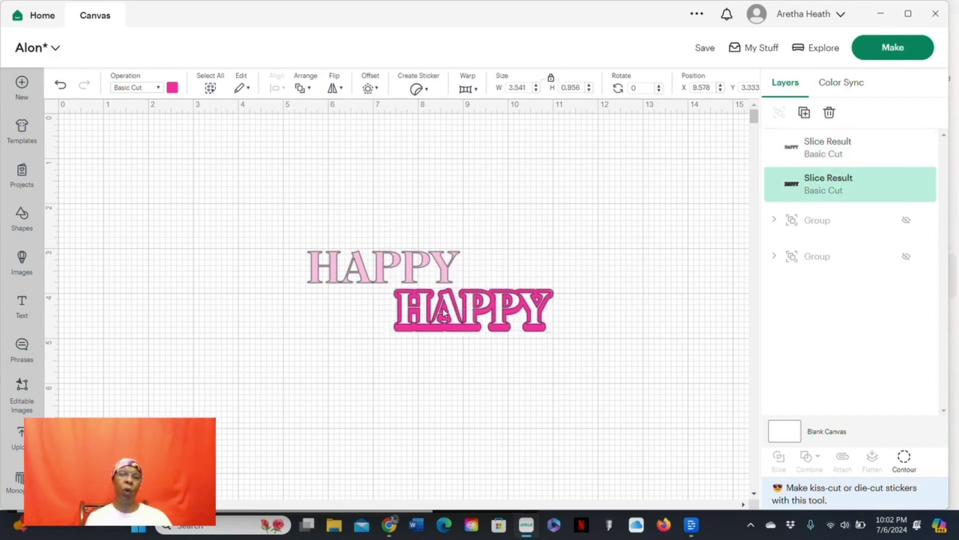
pyautogui.click(363, 269)
pyautogui.moveTo(364, 270); pyautogui.dragTo(444, 313)
pyautogui.click(488, 363)
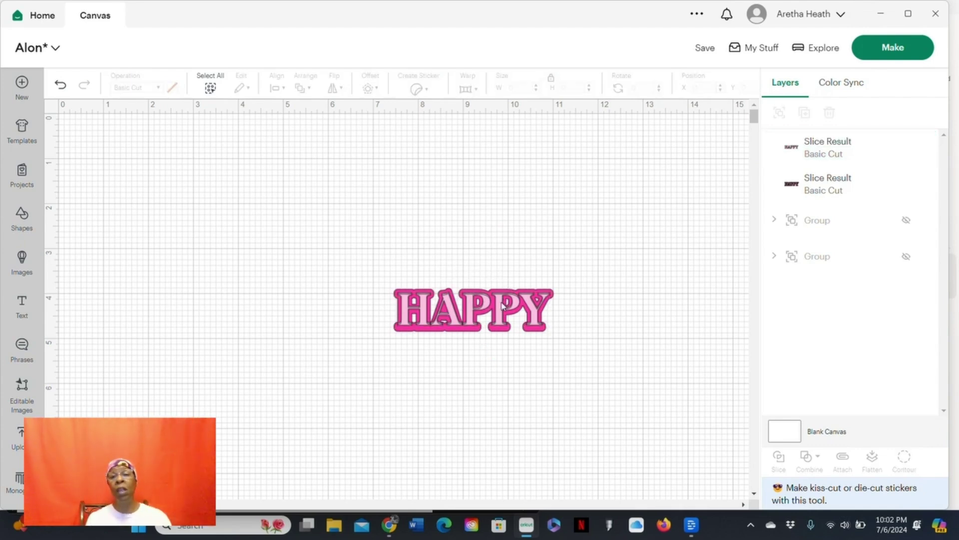
# Slide the 3.38 × 0.71 in light pink HAPPY down, clear of the shadow.
pyautogui.moveTo(503, 306); pyautogui.dragTo(503, 373)
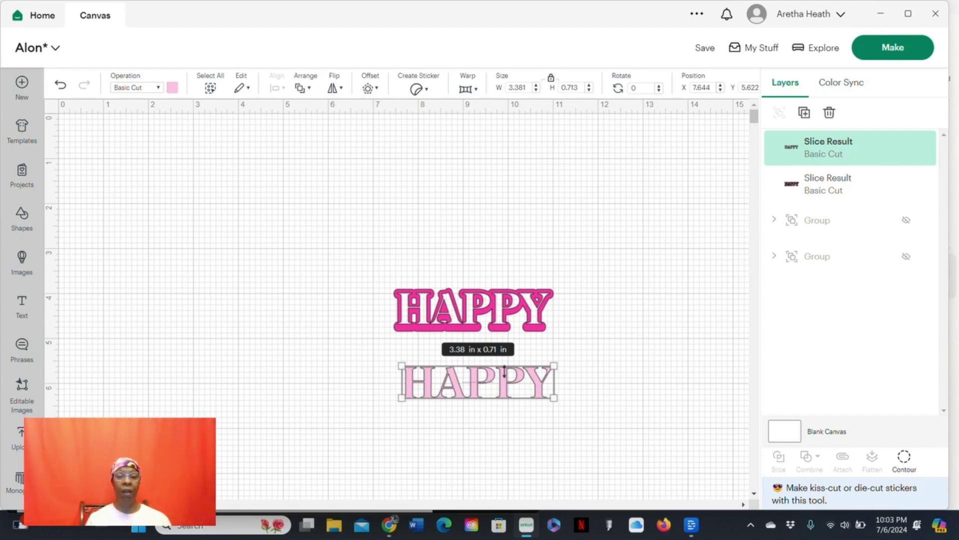
# Raise the dark pink shadow toward the upper left and restack the light pink HAPPY onto it.
pyautogui.moveTo(493, 314); pyautogui.dragTo(423, 216)
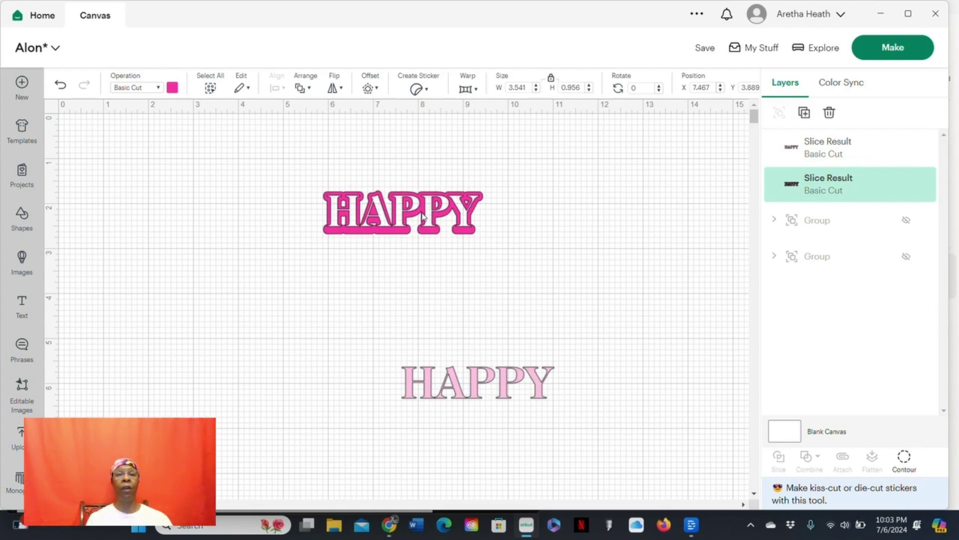
pyautogui.moveTo(475, 387); pyautogui.dragTo(600, 183)
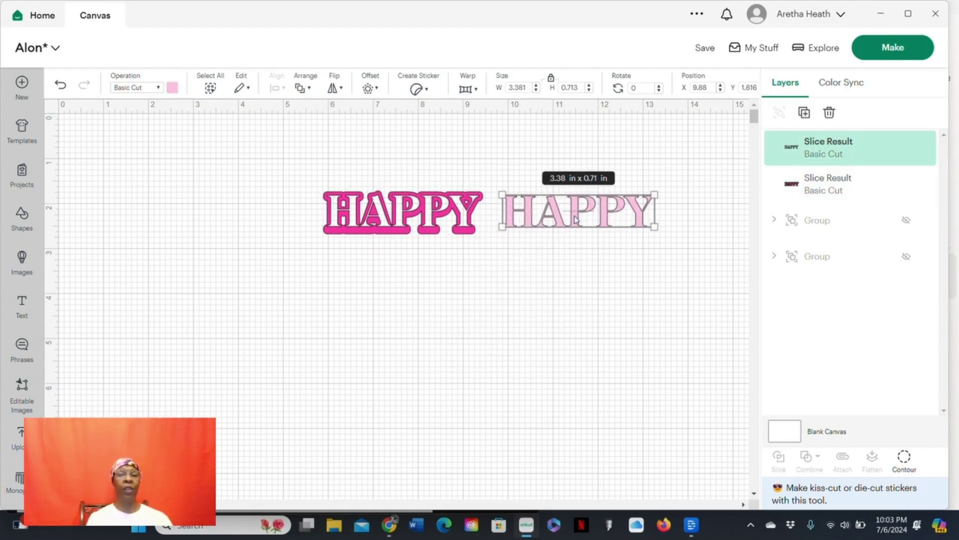
pyautogui.moveTo(576, 219); pyautogui.dragTo(401, 220)
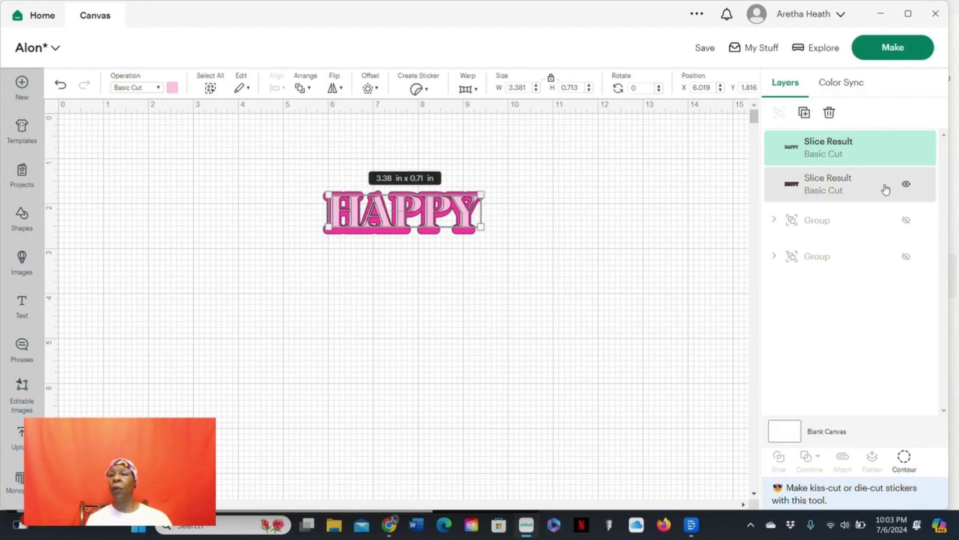
# Unhide the 7.38 × 6.46 in MOM OF A 2025 SENIOR group and position it below-right of HAPPY.
pyautogui.click(907, 220)
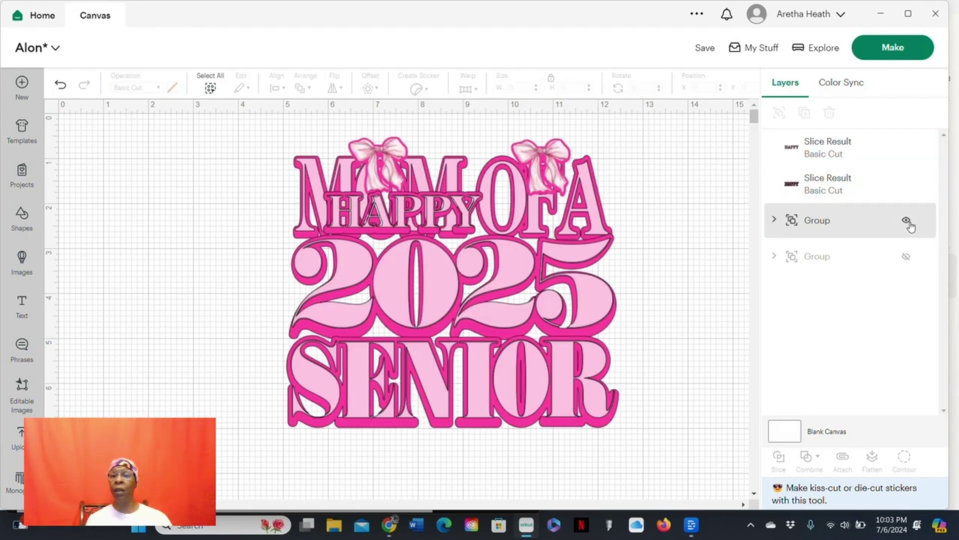
pyautogui.moveTo(562, 289); pyautogui.dragTo(613, 390)
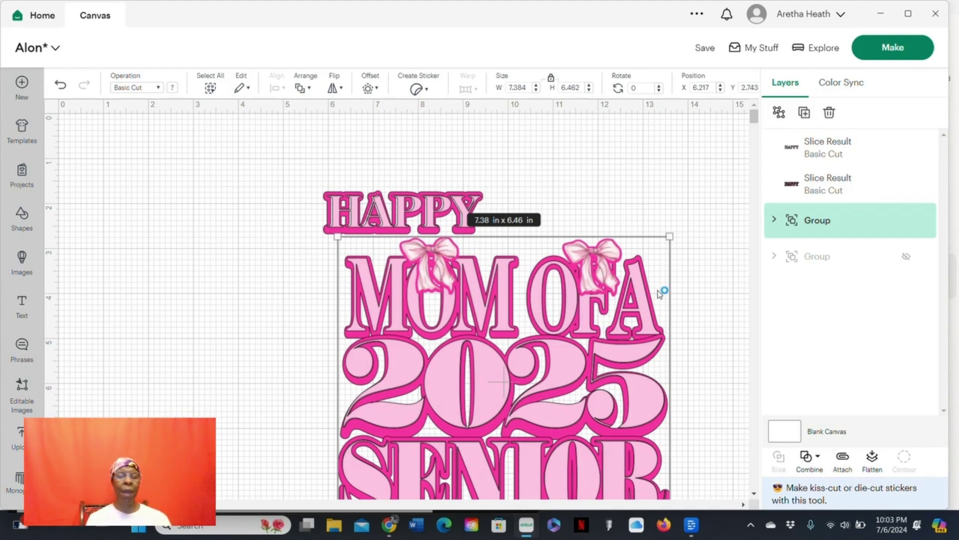
pyautogui.moveTo(874, 210)
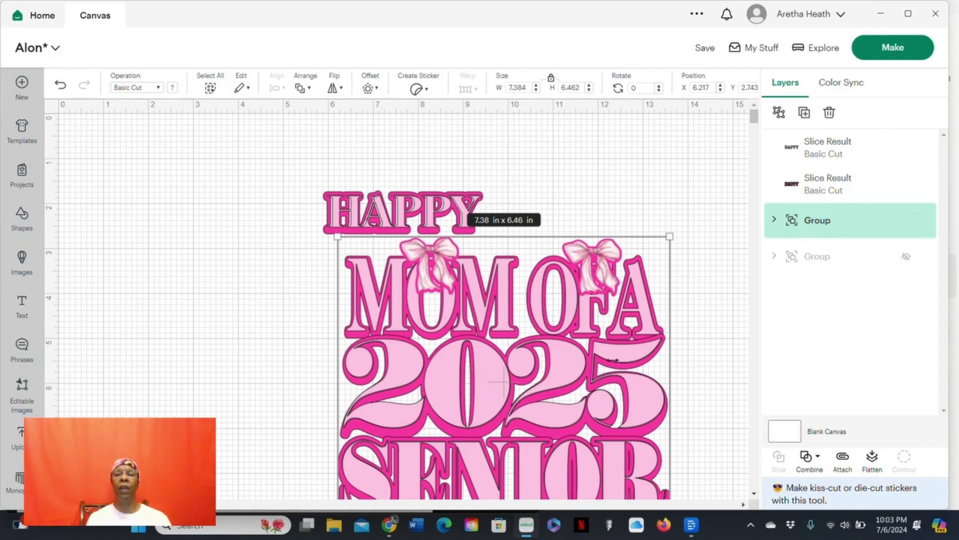
pyautogui.click(600, 377)
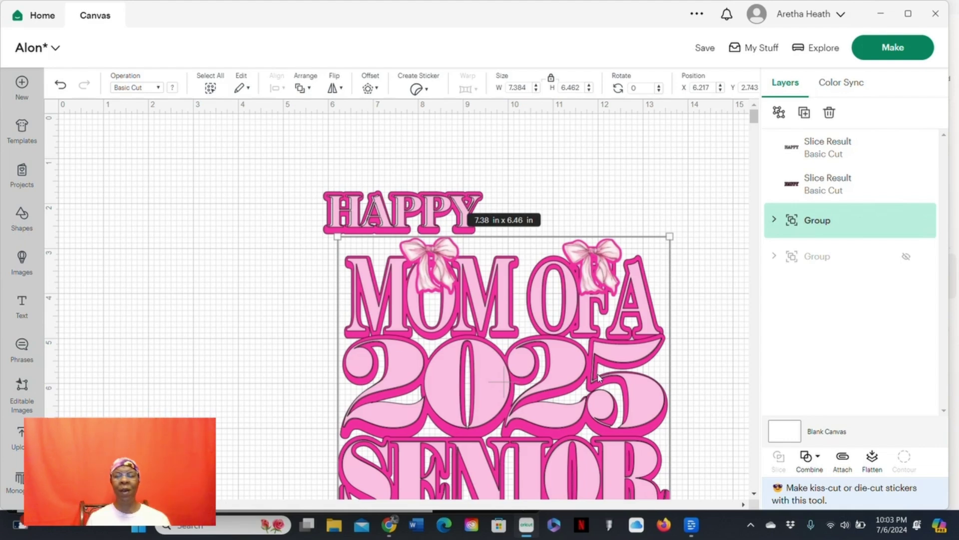